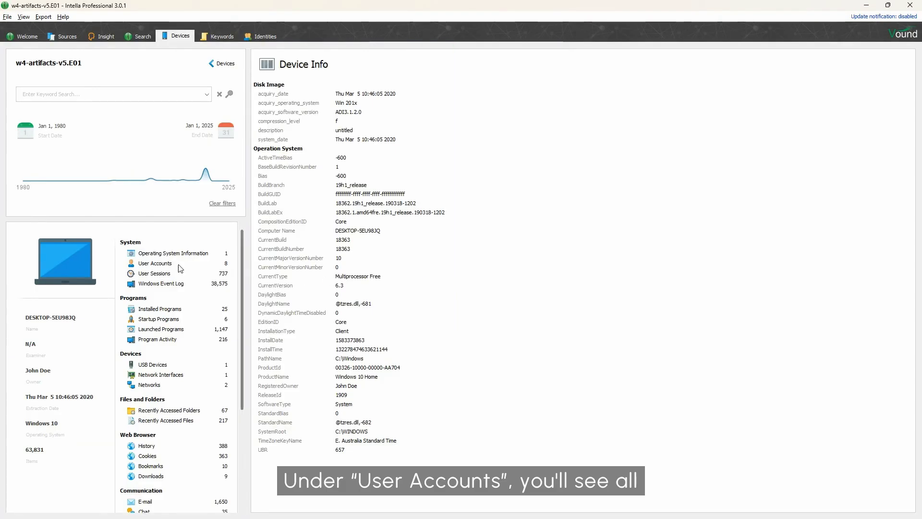
- List the device's user accounts and preview the details of the account dated March 6, 2020
{"action": "left_click", "coordinate": [161, 264]}
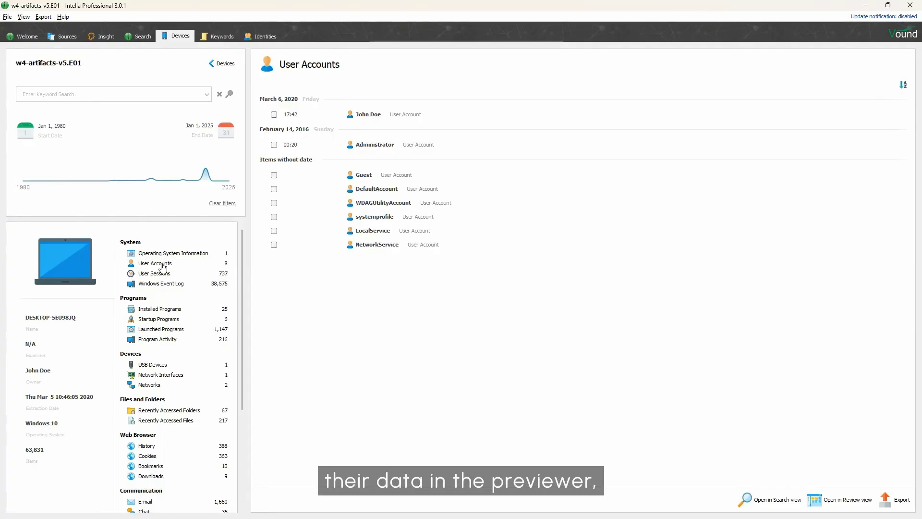
{"action": "left_click", "coordinate": [367, 118]}
{"action": "double_click", "coordinate": [366, 119]}
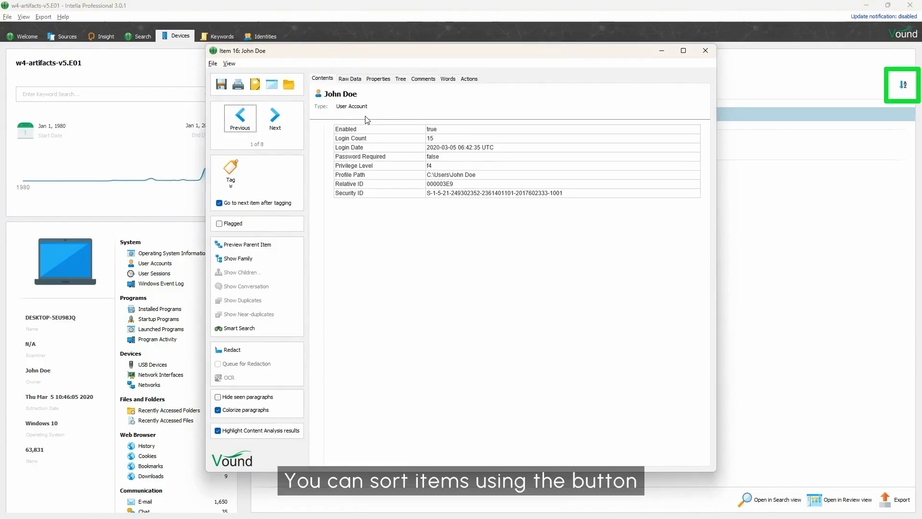
{"action": "key", "text": "Escape"}
- Review the device's User Sessions and Windows Event Log entries
{"action": "left_click", "coordinate": [154, 274]}
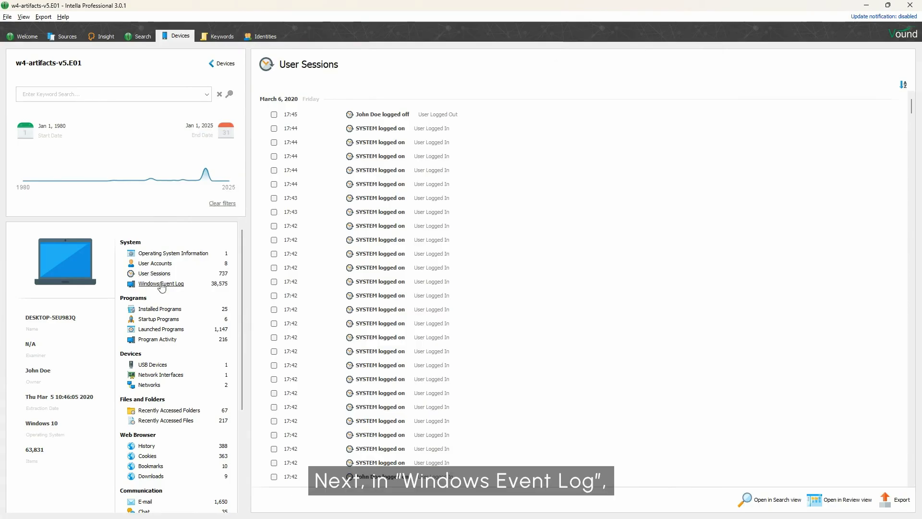
{"action": "left_click", "coordinate": [161, 284]}
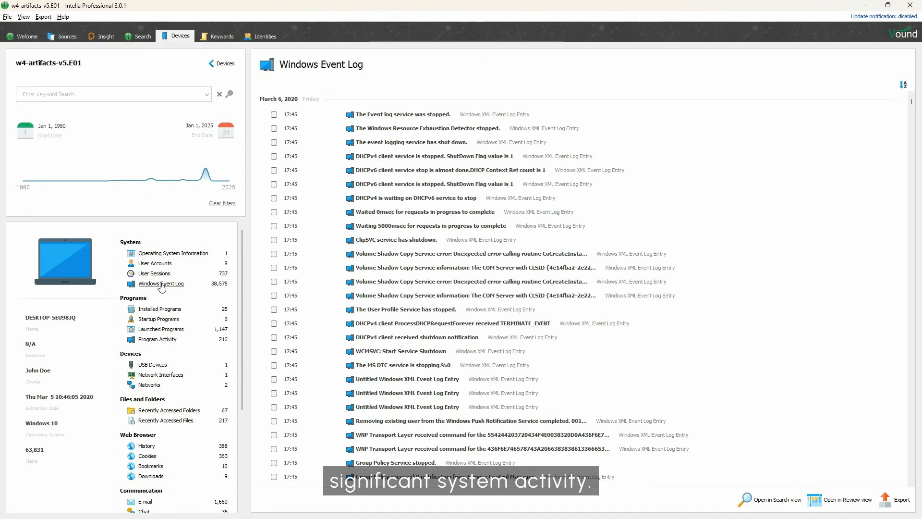
- Review the device's program artifacts: Installed Programs, Startup Programs and Launched Programs
{"action": "left_click", "coordinate": [160, 309]}
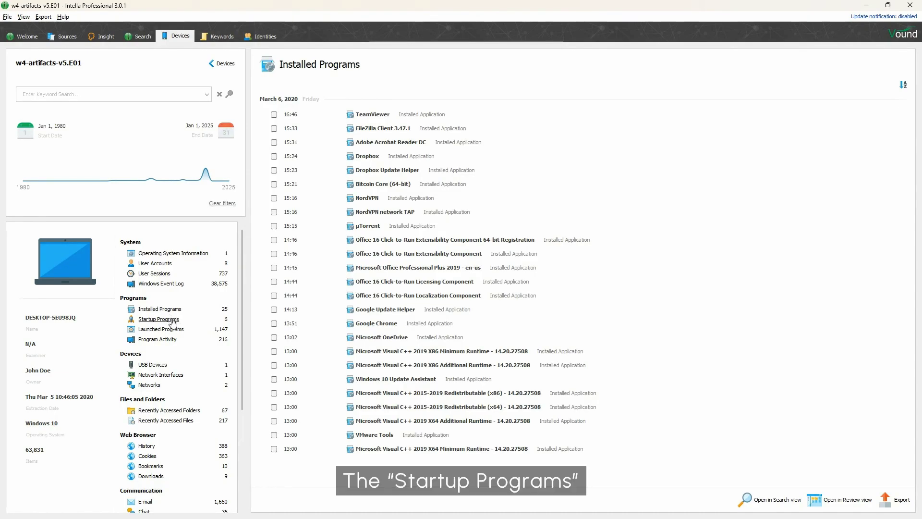
{"action": "left_click", "coordinate": [171, 321]}
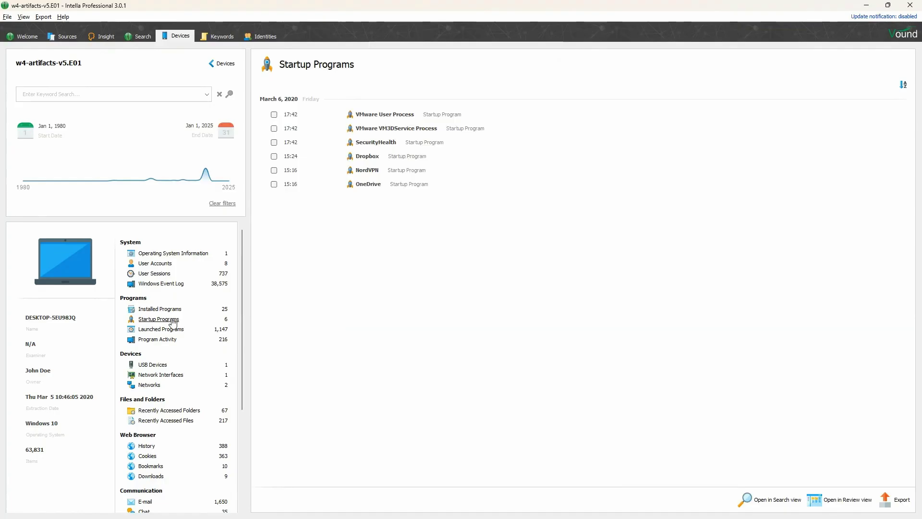
{"action": "left_click", "coordinate": [169, 330]}
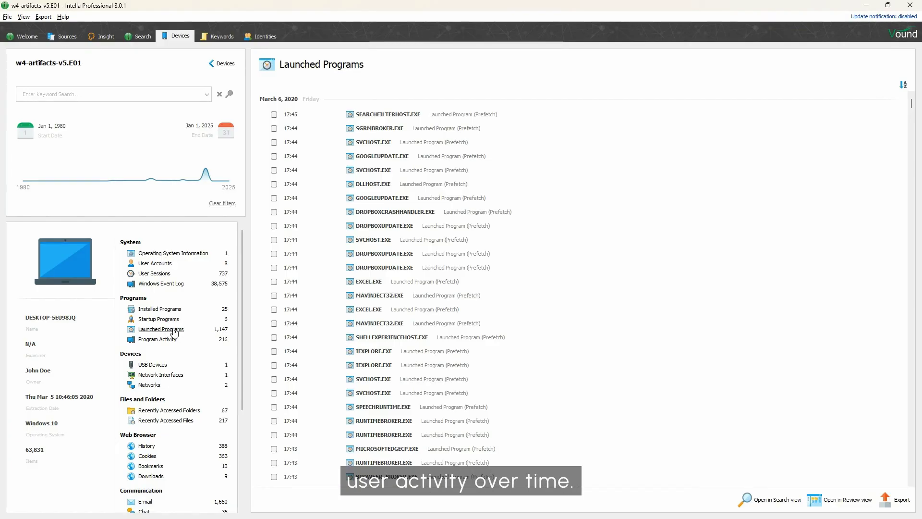
- List the USB devices and inspect the contents and raw data of the UFD 3.0 Silicon-Power64G USB Device
{"action": "scroll", "coordinate": [173, 317], "scroll_direction": "down", "scroll_amount": 3}
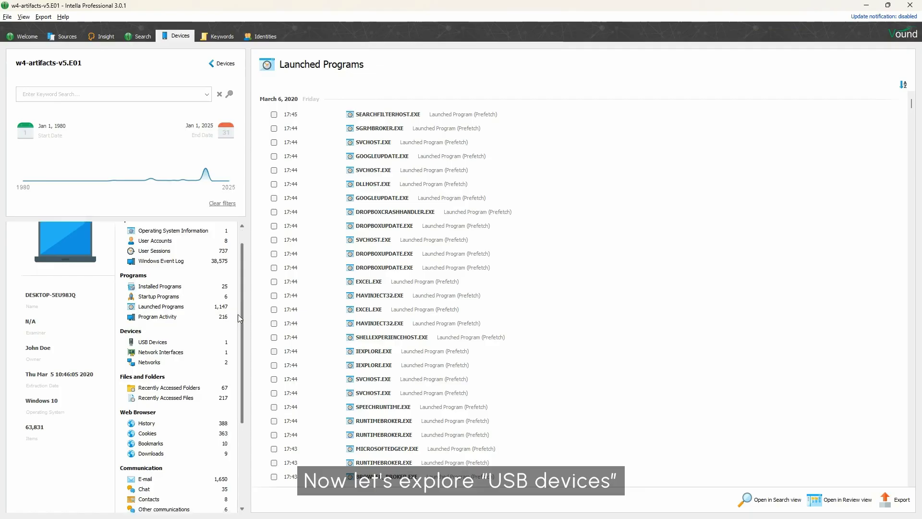
{"action": "left_click", "coordinate": [159, 302]}
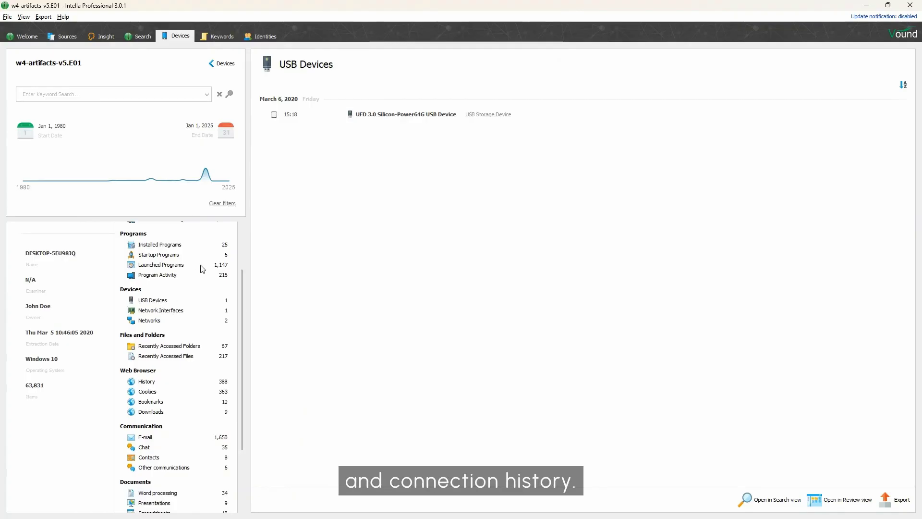
{"action": "double_click", "coordinate": [411, 117]}
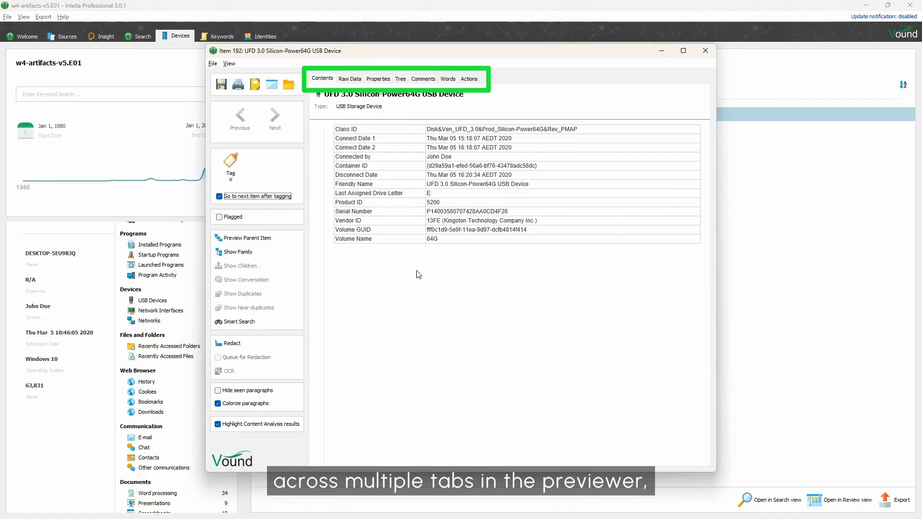
{"action": "left_click", "coordinate": [350, 79]}
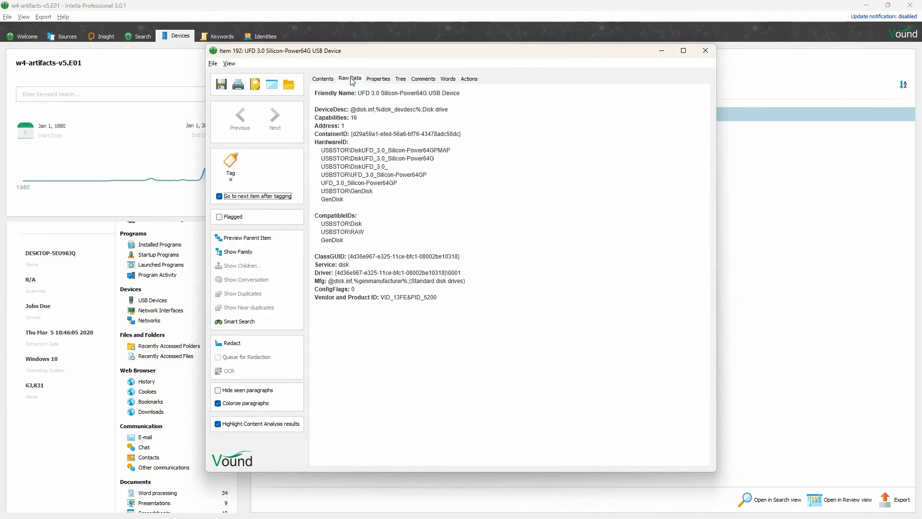
{"action": "key", "text": "Escape"}
- Review the device's Network Interfaces and Networks artifacts
{"action": "left_click", "coordinate": [166, 311]}
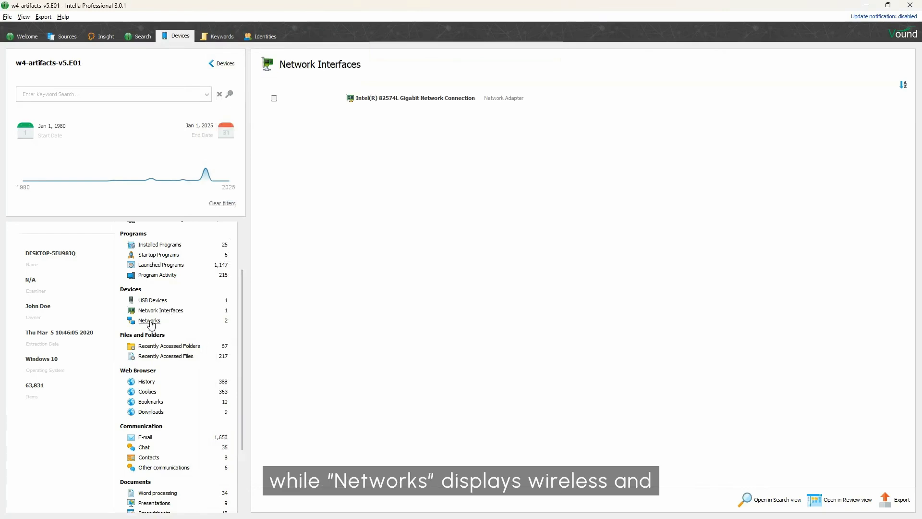
{"action": "left_click", "coordinate": [150, 321]}
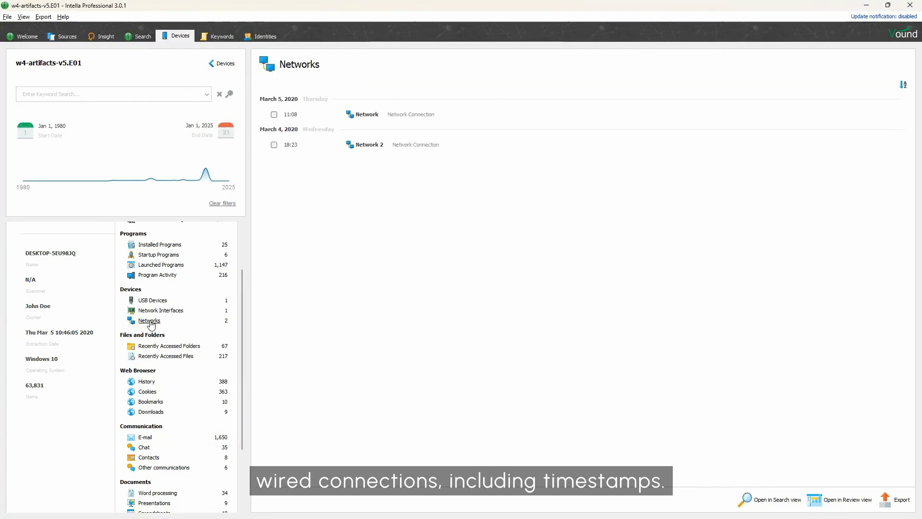
- Review the Recently Accessed Folders and the web browser's Cookies entries
{"action": "left_click", "coordinate": [169, 346]}
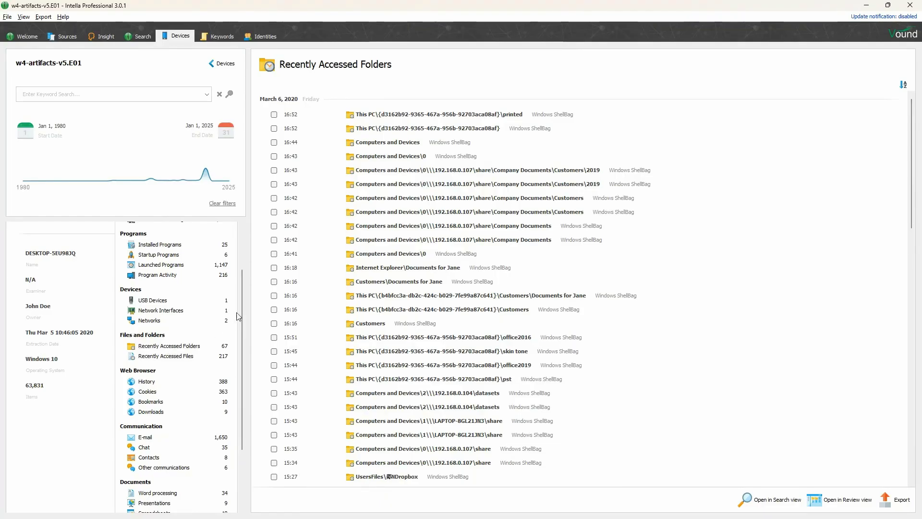
{"action": "scroll", "coordinate": [236, 335], "scroll_direction": "down", "scroll_amount": 2}
{"action": "scroll", "coordinate": [236, 335], "scroll_direction": "down", "scroll_amount": 1}
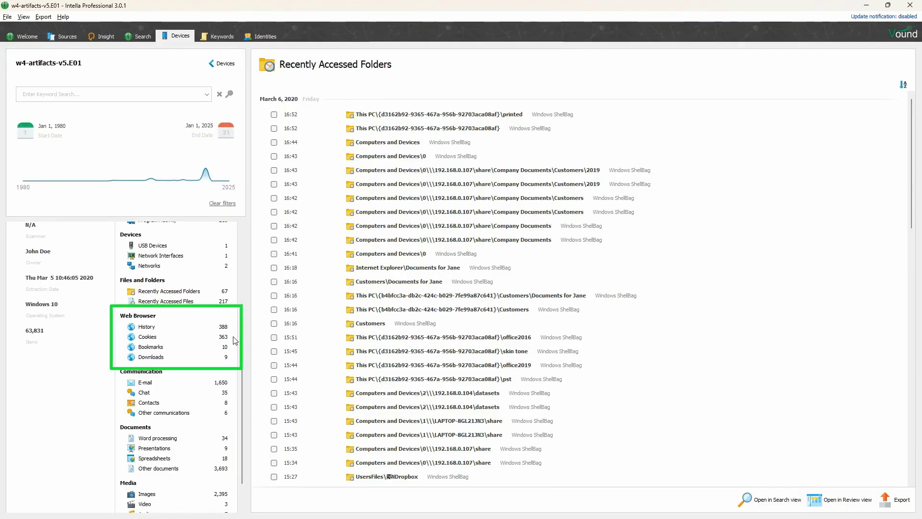
{"action": "left_click", "coordinate": [150, 338]}
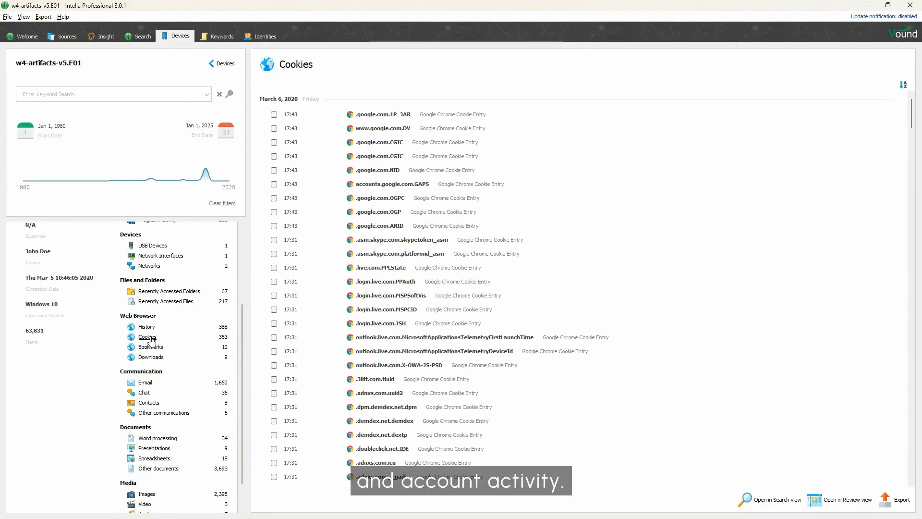
- Preview the Customer List e-mail that has an empty sender, and view the Chat messages
{"action": "left_click", "coordinate": [146, 383]}
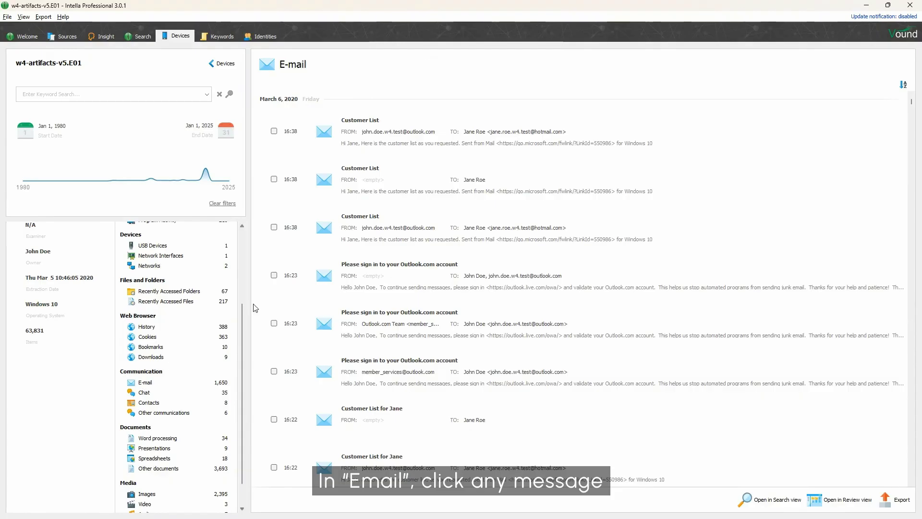
{"action": "double_click", "coordinate": [421, 191]}
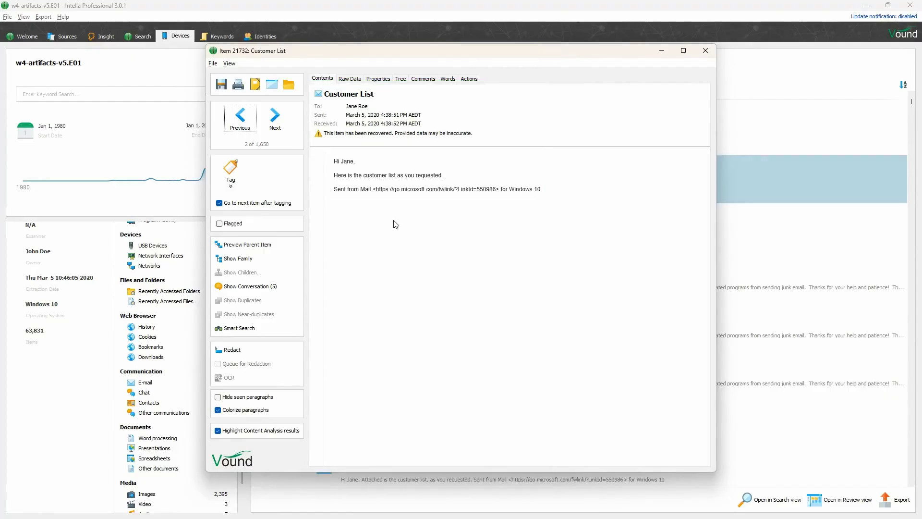
{"action": "key", "text": "Escape"}
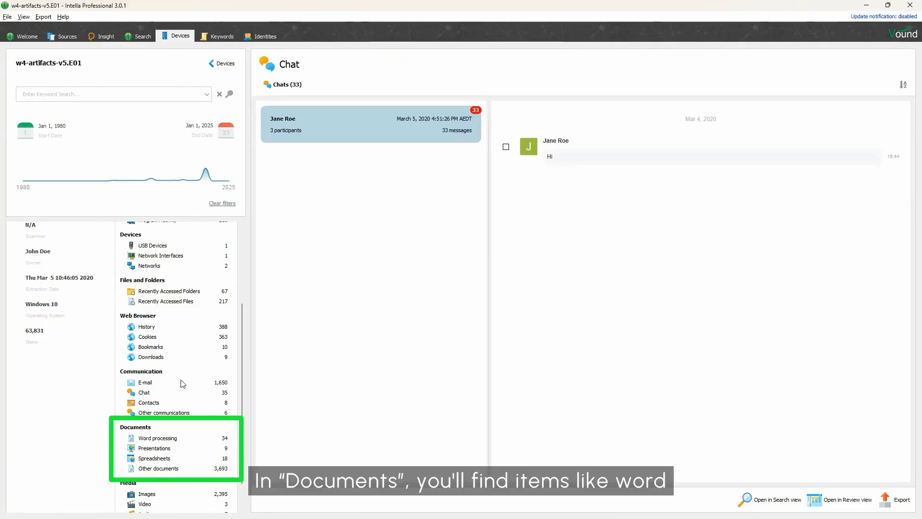
- List the device's Word processing documents
{"action": "scroll", "coordinate": [180, 386], "scroll_direction": "down", "scroll_amount": 2}
{"action": "left_click", "coordinate": [166, 409]}
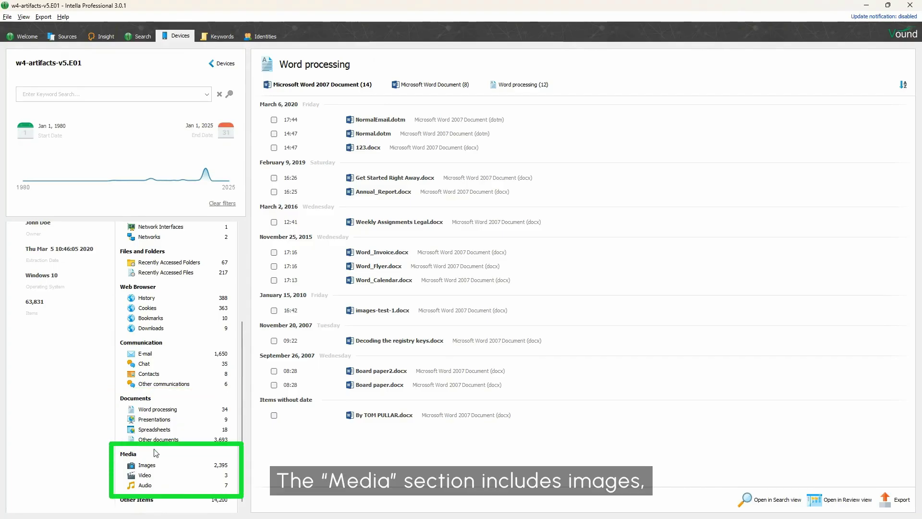
- Browse the device's Images thumbnails and its Video items
{"action": "left_click", "coordinate": [147, 466]}
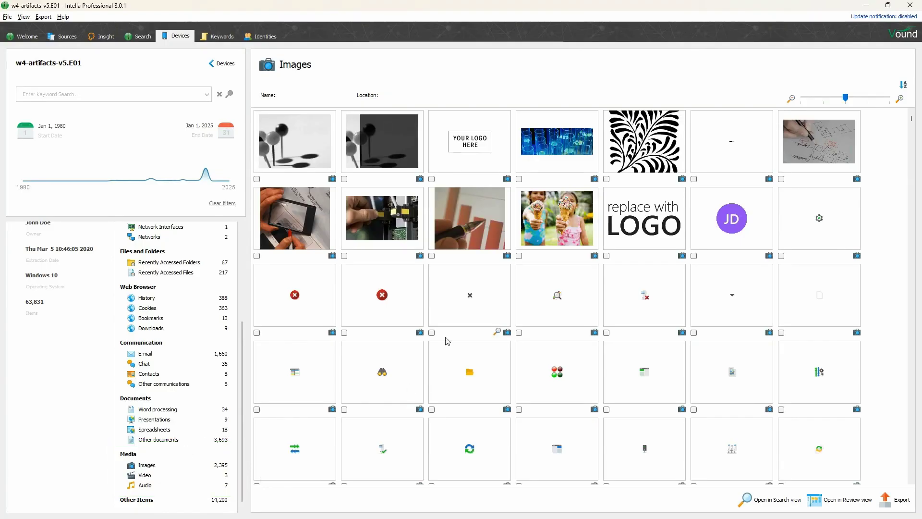
{"action": "scroll", "coordinate": [445, 340], "scroll_direction": "down", "scroll_amount": 4}
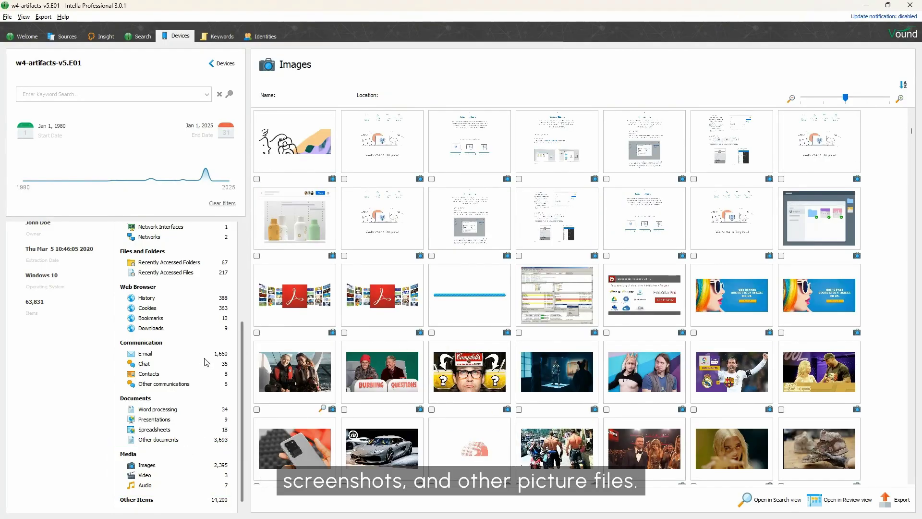
{"action": "scroll", "coordinate": [199, 371], "scroll_direction": "down", "scroll_amount": 1}
{"action": "left_click", "coordinate": [144, 471]}
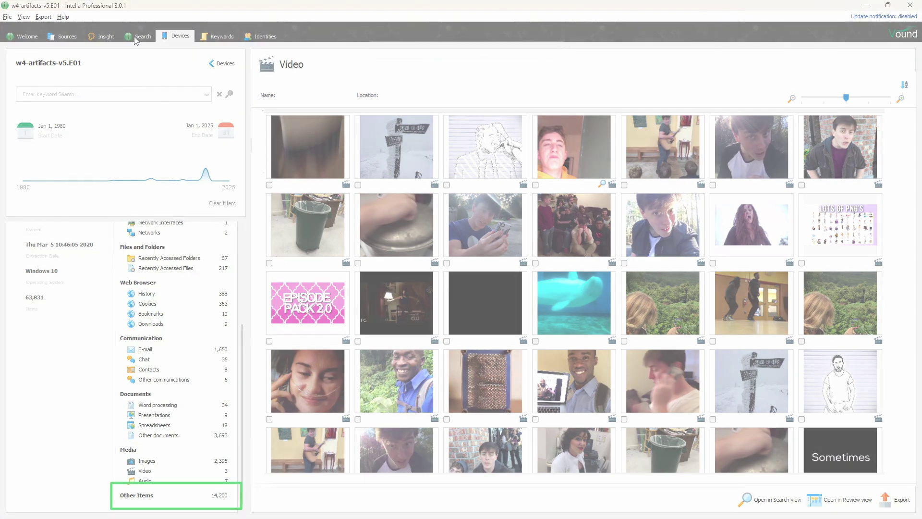
- In the Search view, select the w4-artifacts-v5.E01 device under the Devices facet
{"action": "left_click", "coordinate": [135, 39]}
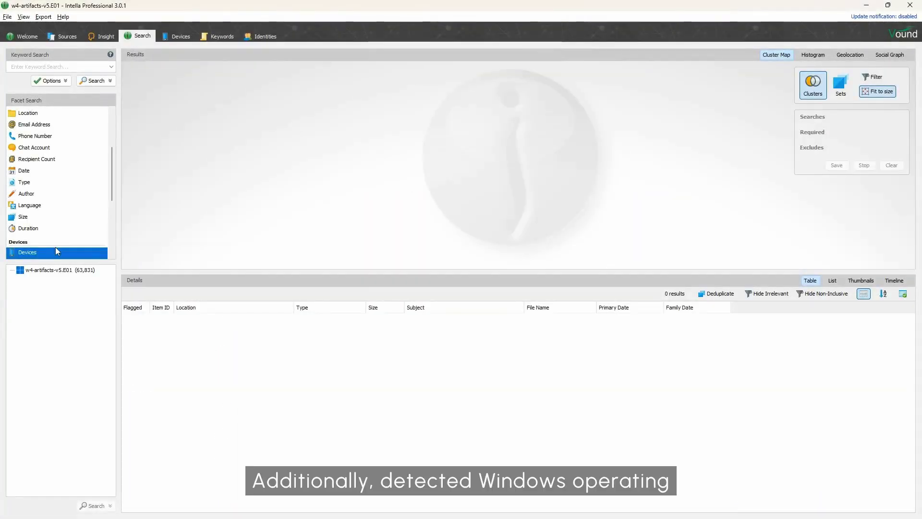
{"action": "scroll", "coordinate": [63, 247], "scroll_direction": "down", "scroll_amount": 2}
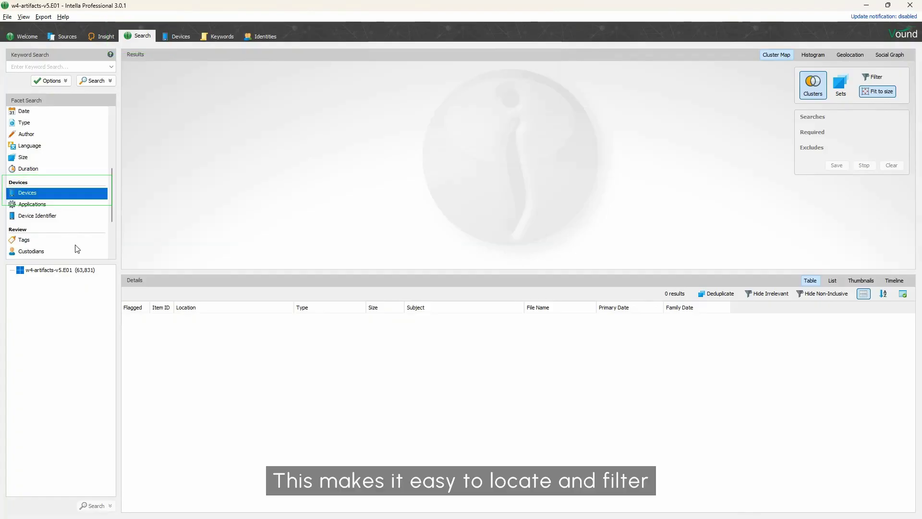
{"action": "left_click", "coordinate": [55, 270]}
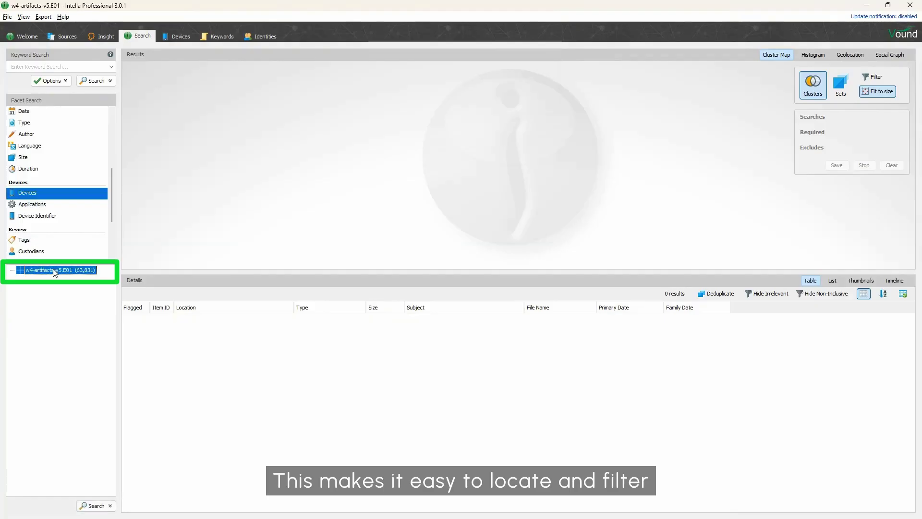